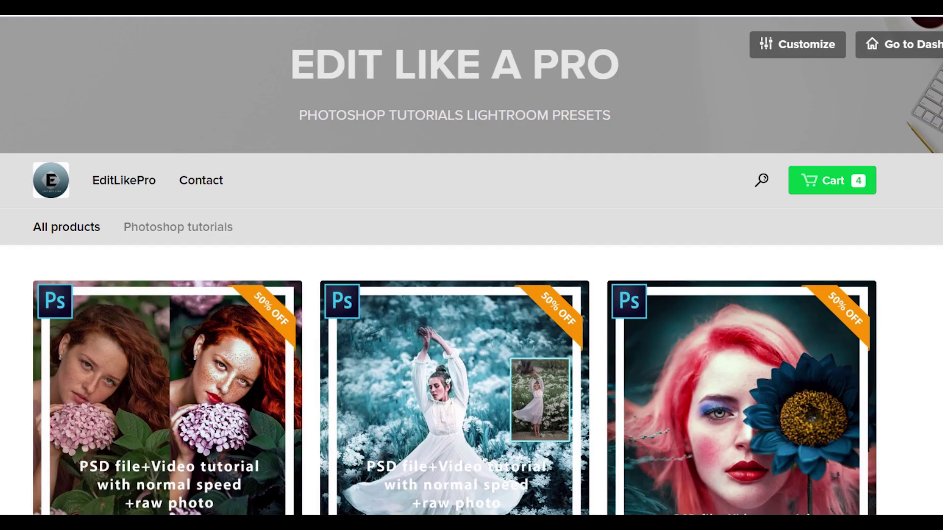
Scroll through the EditLikePro store's Edit like RonnyGarcia tutorial packages and their prices
scroll(472, 265, down, 6)
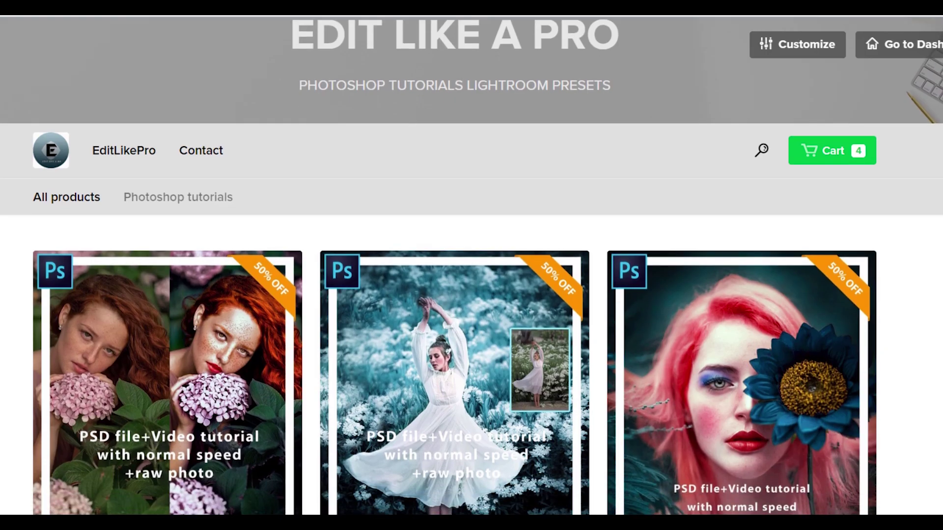
scroll(472, 265, down, 1)
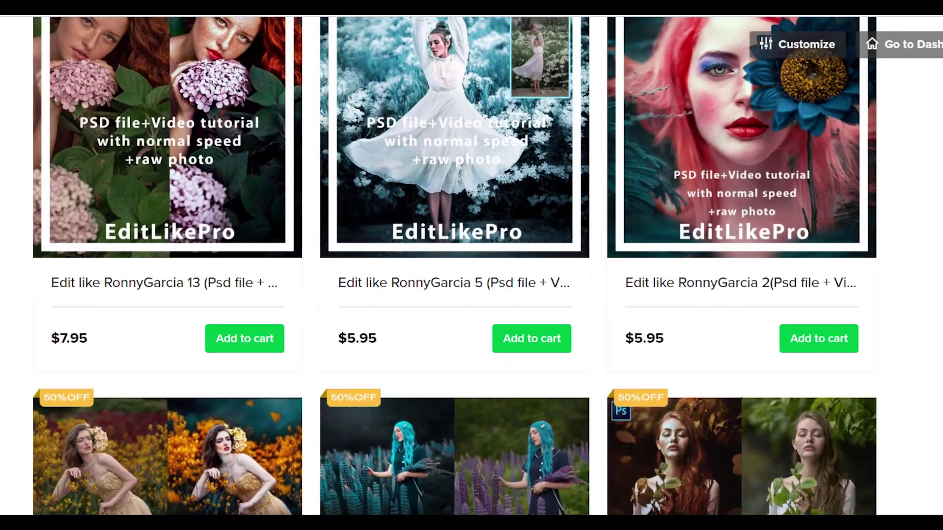
scroll(472, 265, down, 1)
scroll(472, 265, down, 3)
scroll(471, 266, down, 2)
scroll(472, 265, down, 3)
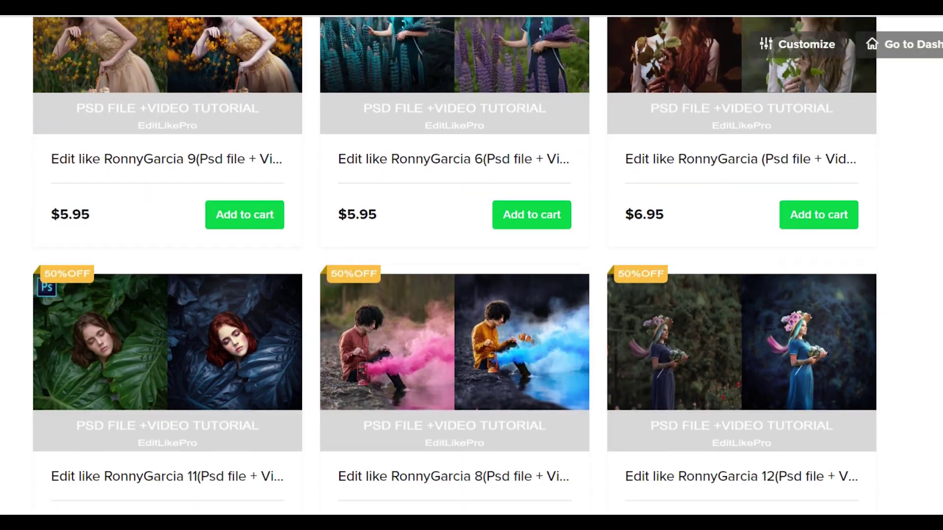
scroll(471, 265, down, 1)
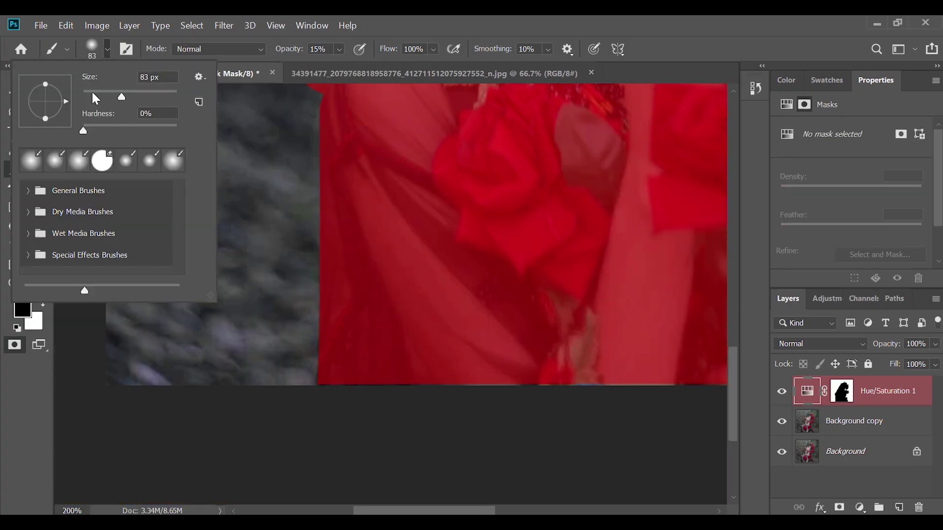
Pan across the woman in Quick Mask and set the brush to 100% opacity
scroll(305, 172, up, 3)
scroll(386, 279, up, 3)
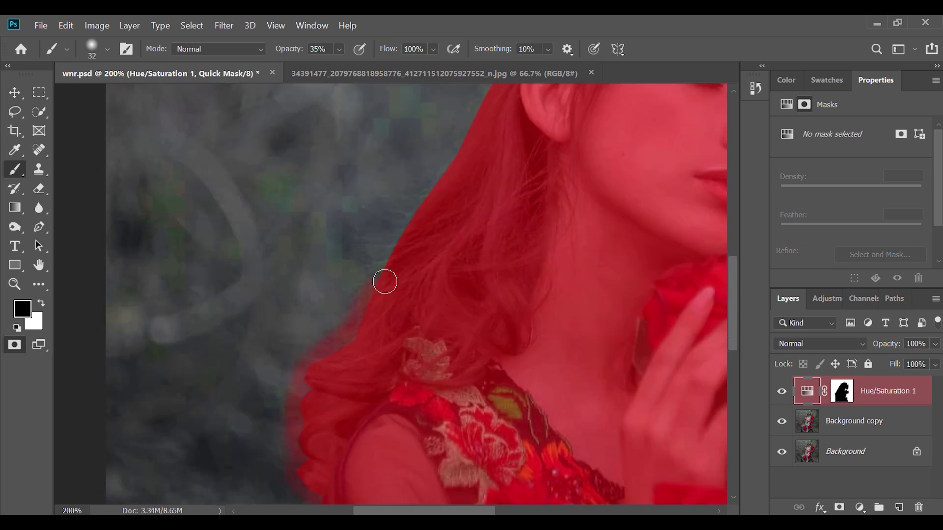
scroll(493, 264, up, 3)
scroll(532, 190, right, 2)
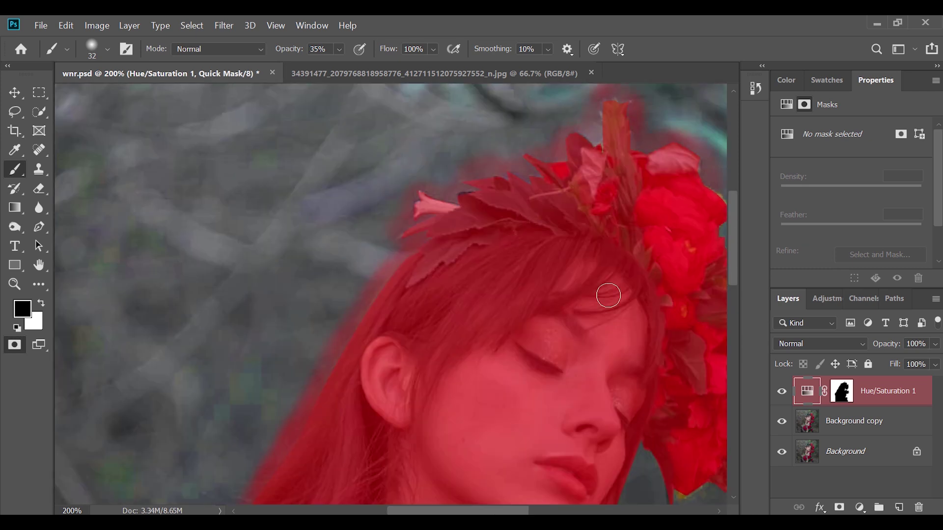
scroll(606, 289, right, 1)
scroll(613, 325, right, 1)
key(0)
Keep masking with brush flow lowered to 30%, then zoom out to the whole image
scroll(677, 417, down, 3)
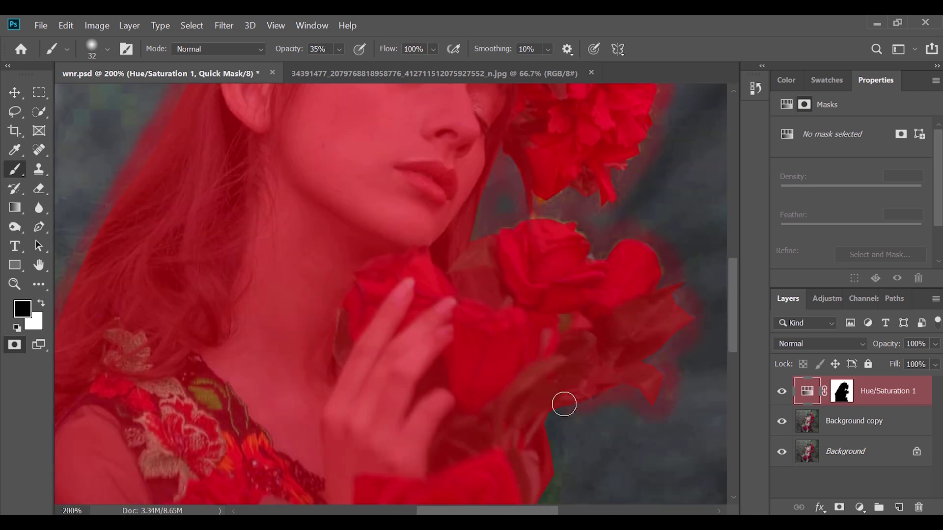
scroll(564, 402, down, 3)
scroll(541, 377, down, 3)
scroll(614, 448, left, 2)
key(shift+3)
scroll(242, 311, up, 5)
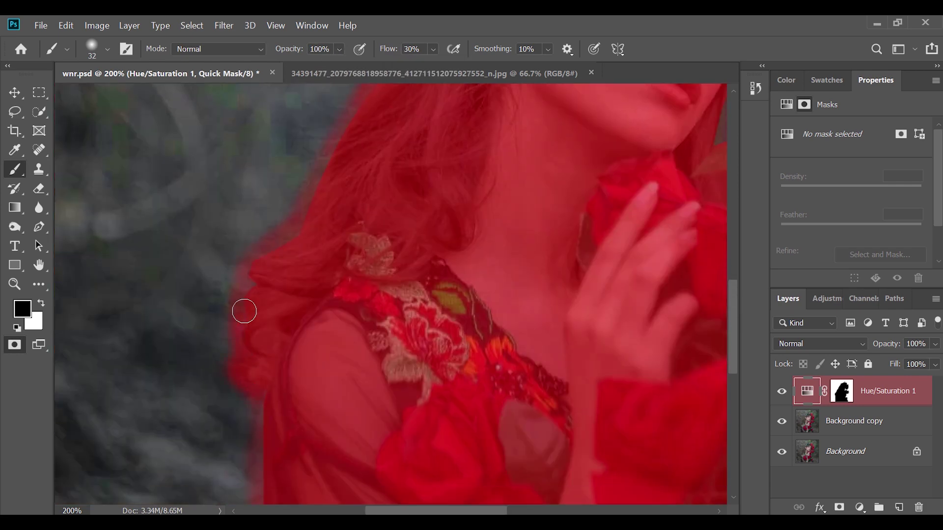
scroll(337, 330, up, 3)
scroll(520, 181, up, 3)
key(ctrl+minus)
key(ctrl+minus)
Turn the Quick Mask into a selection and add a higher-contrast, slightly darker Brightness/Contrast layer
key(q)
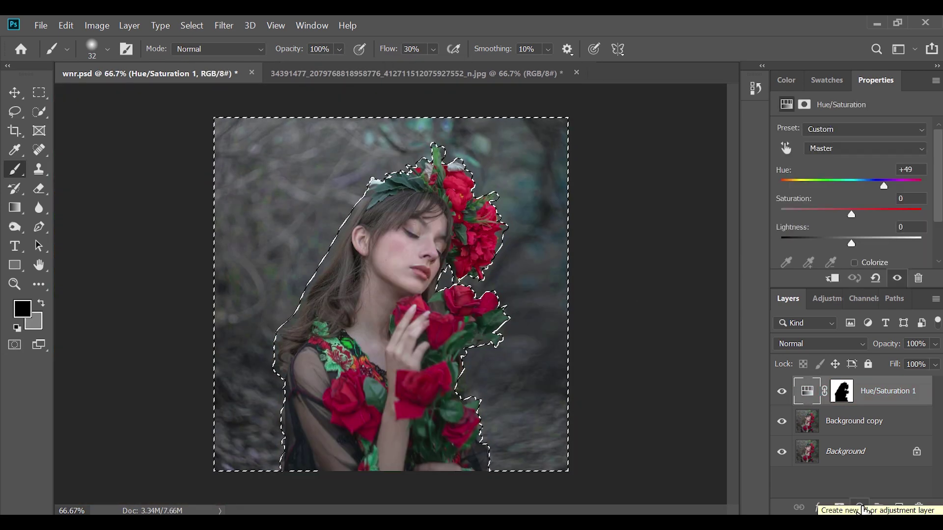
click(860, 507)
click(870, 291)
mouse_move(852, 170)
mouse_down()
mouse_move(835, 170)
mouse_move(891, 199)
mouse_up()
Reuse that mask as a selection for a second Brightness/Contrast layer brightening the woman
right_click(842, 393)
click(844, 332)
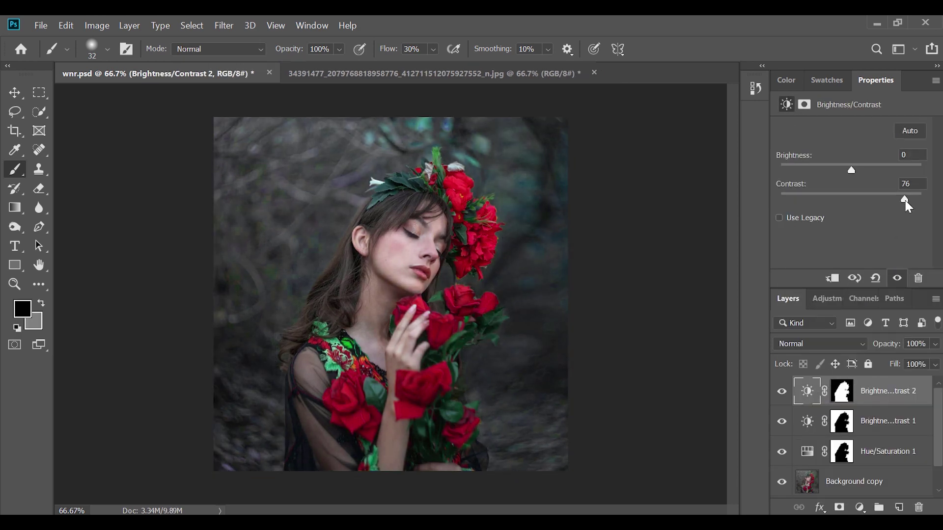
drag(851, 171, 854, 170)
Add a Selective Color layer with more magenta, less yellow and adjusted black in Reds
click(859, 511)
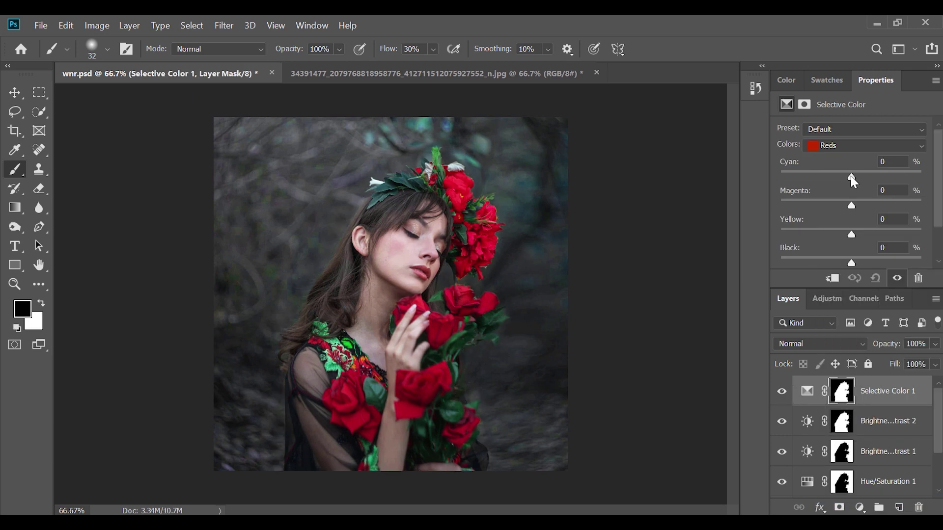
drag(851, 263, 839, 263)
drag(881, 235, 873, 235)
drag(851, 206, 906, 206)
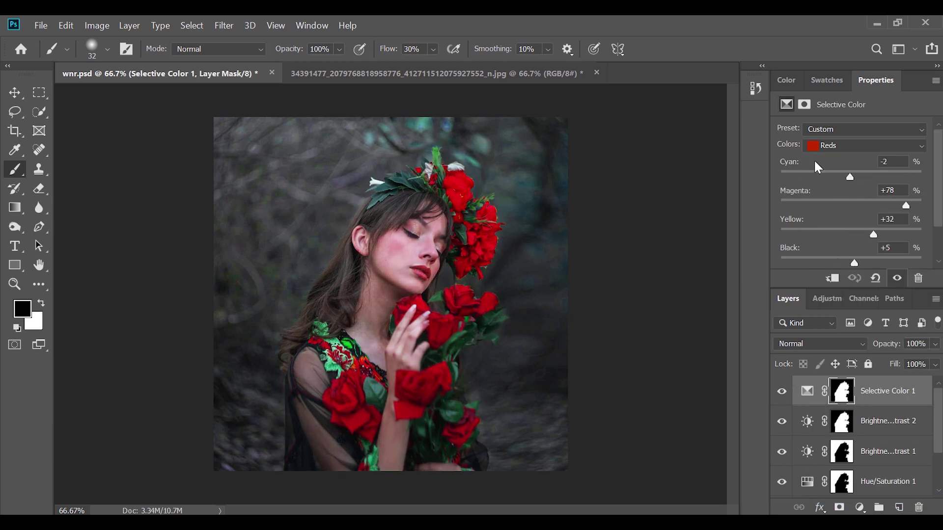
Switch the Selective Color layer through its Blues, Magentas and Neutrals ranges
click(864, 146)
click(829, 207)
click(864, 145)
click(834, 218)
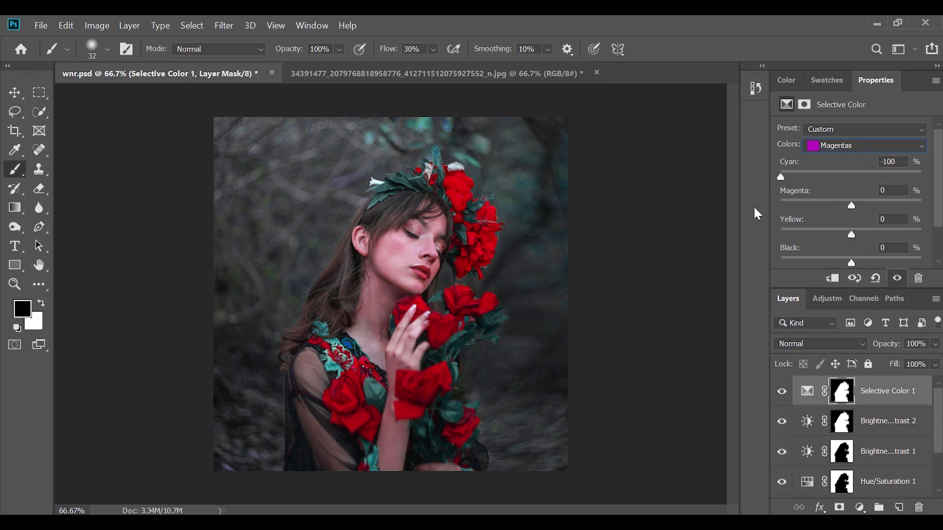
click(825, 146)
click(834, 242)
Resize the brush and paint the Selective Color 1 mask around the woman
key(bracketright)
key(bracketright)
key(bracketright)
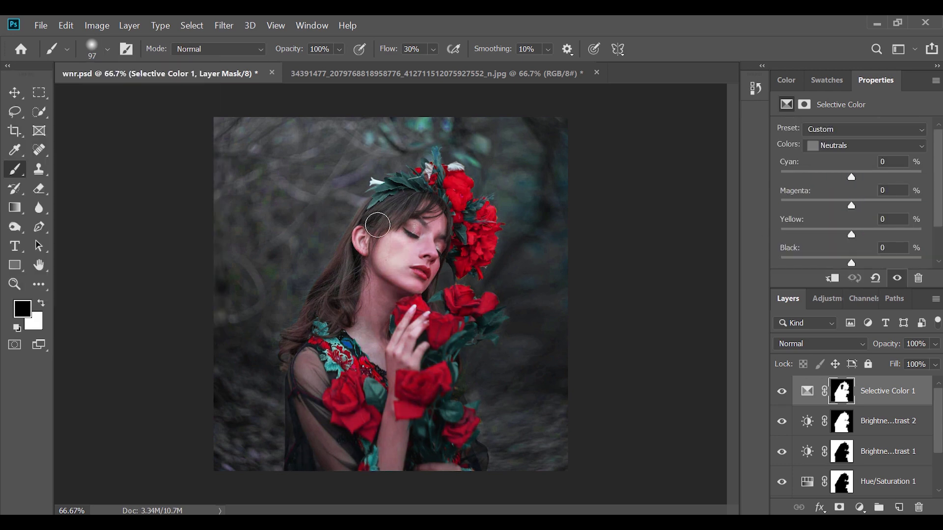
scroll(428, 234, up, 3)
scroll(321, 402, down, 3)
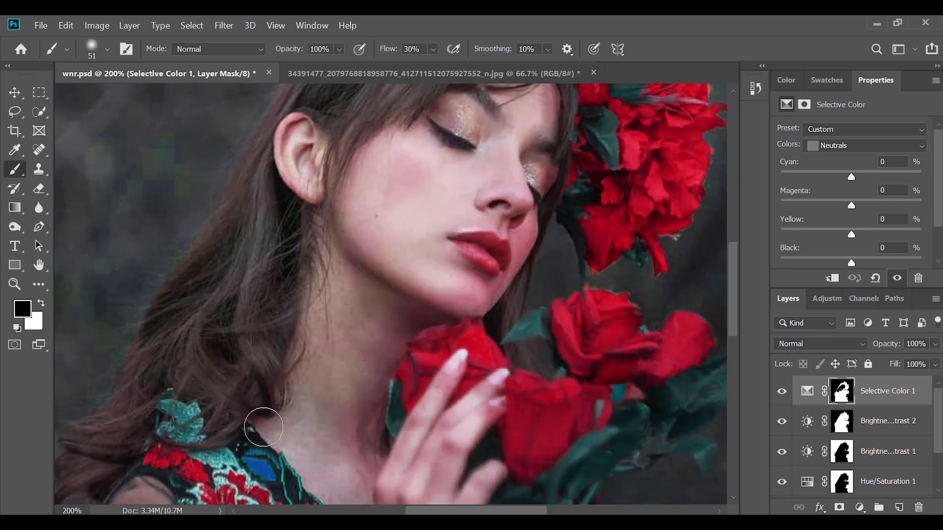
click(107, 48)
click(499, 227)
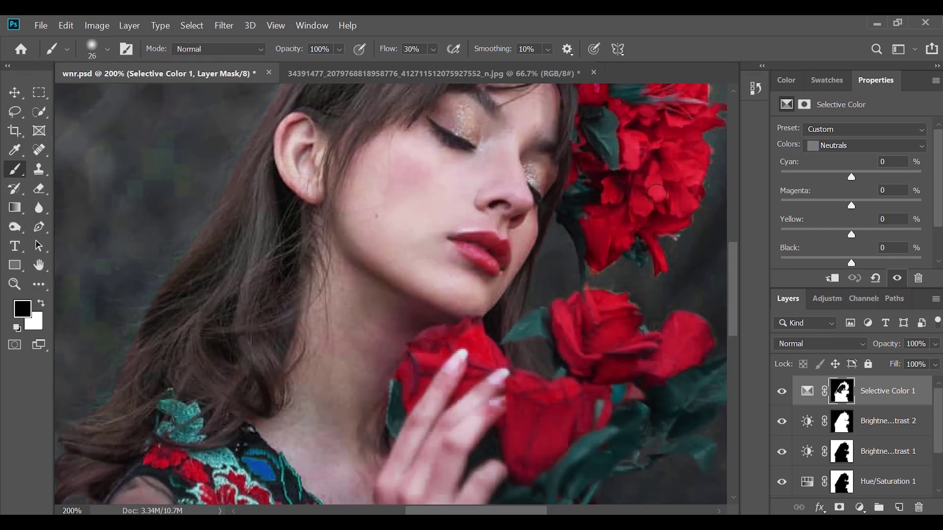
scroll(464, 336, down, 4)
scroll(434, 331, down, 4)
scroll(395, 247, down, 3)
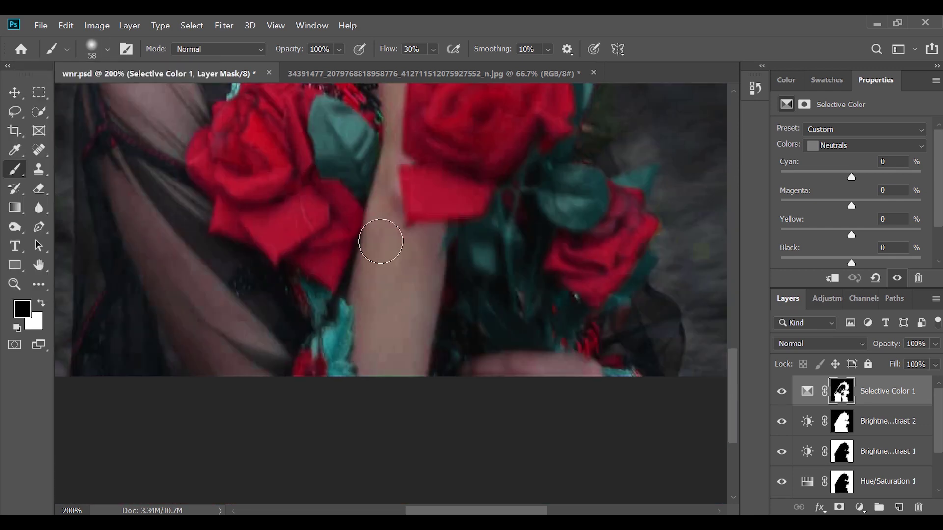
Enlarge the brush, continue masking, and fit the whole image in view
click(107, 49)
key(Return)
scroll(129, 290, up, 6)
scroll(128, 289, left, 3)
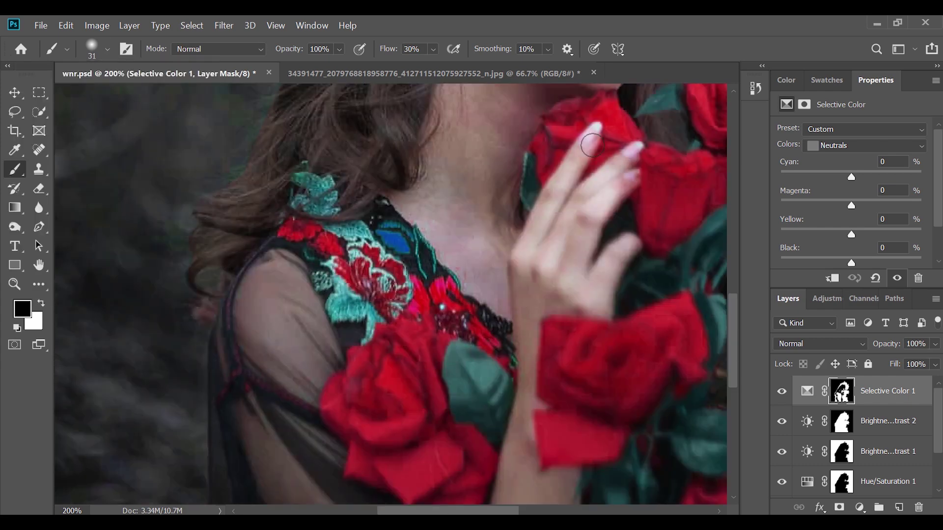
key(ctrl+0)
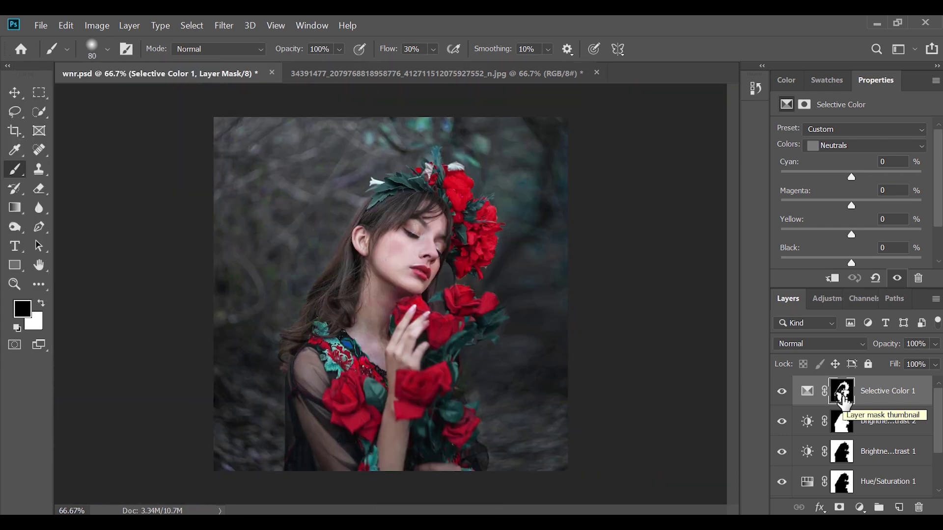
Show the mask as a Quick Mask overlay and zoom into the face with a 34 px brush
key(q)
key(ctrl+plus)
click(107, 49)
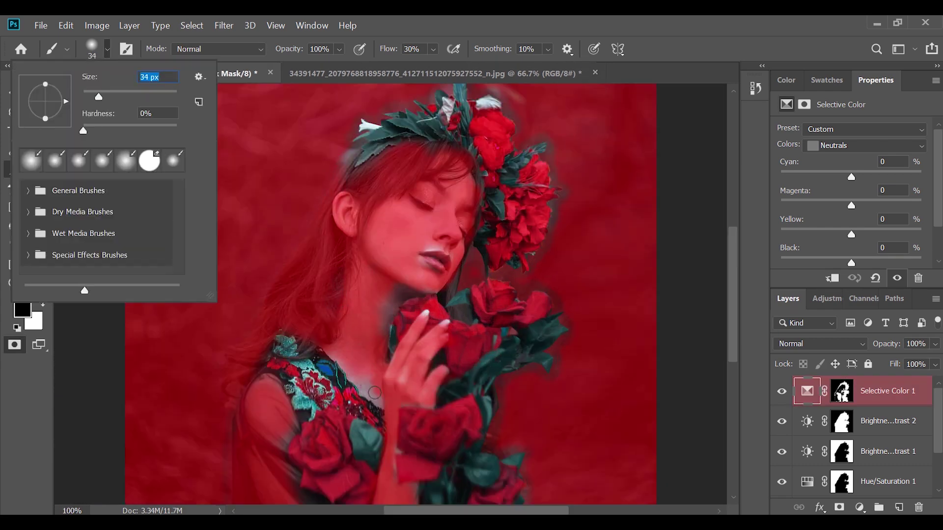
drag(63, 84, 49, 84)
key(Return)
key(ctrl+plus)
Touch up the face mask edges with a fine brush, swapping between white and black
key(x)
key(bracketleft)
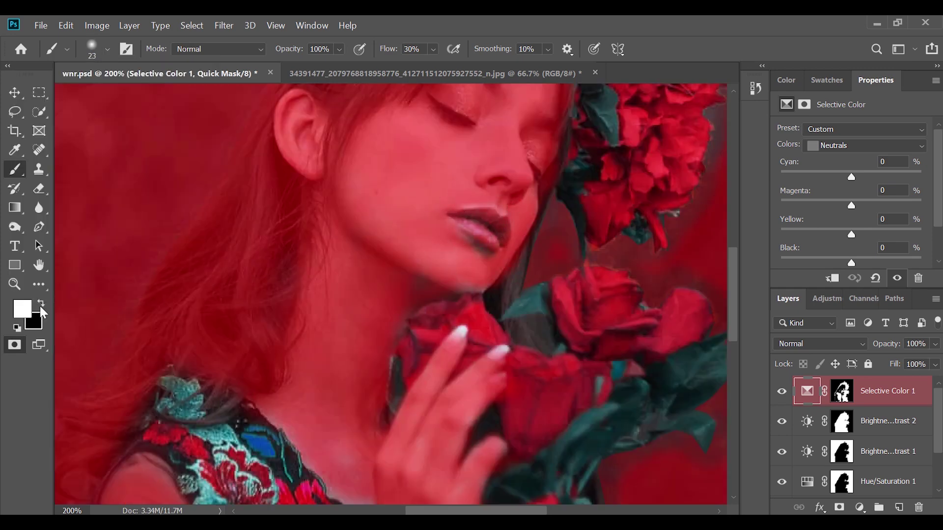
key(x)
click(107, 49)
key(Return)
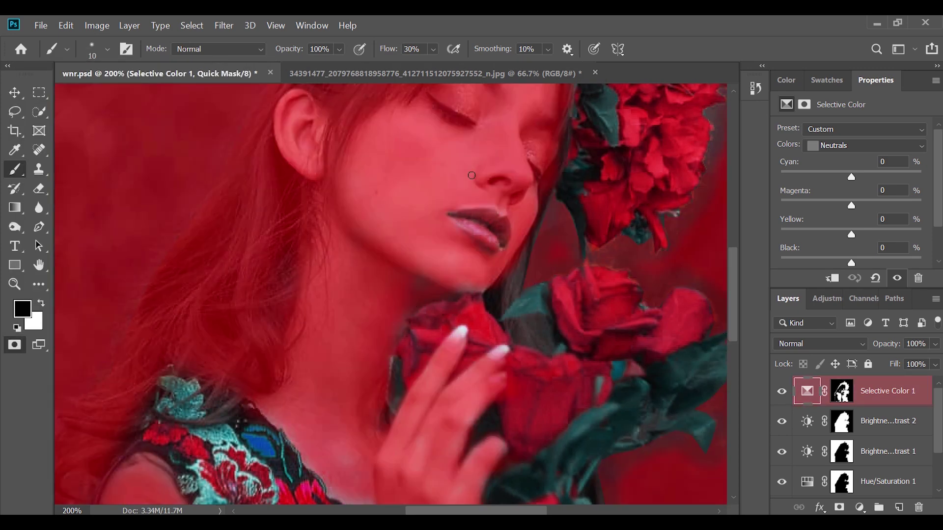
key(ctrl+minus)
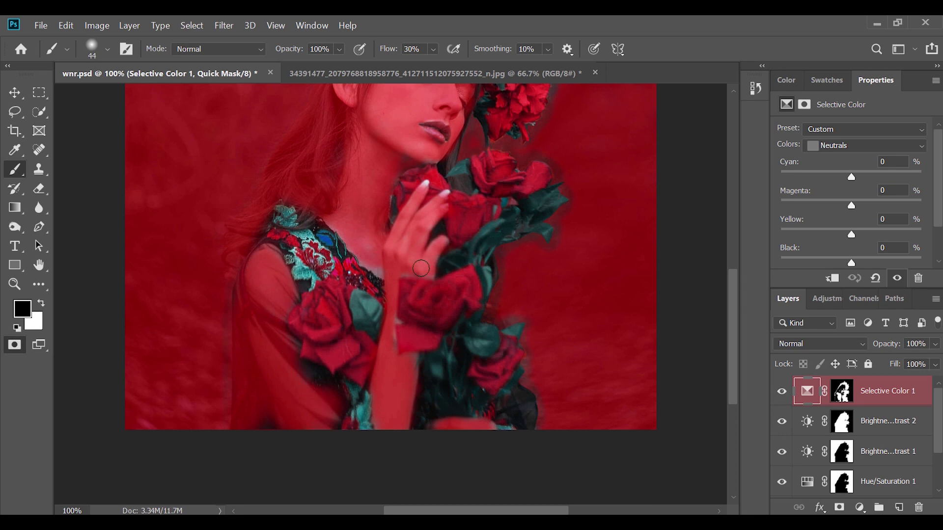
scroll(420, 269, up, 2)
Refine the upper-body mask edges with a smaller brush, then leave Quick Mask
click(107, 49)
key(Return)
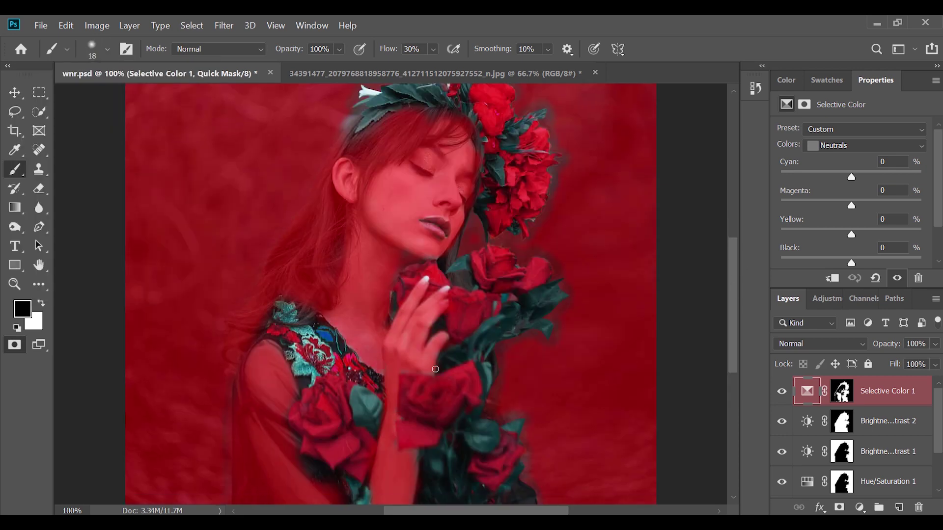
key(ctrl+minus)
key(q)
click(859, 507)
Add a Hue/Saturation layer with Hue +17, shifting the roses toward orange-red
click(840, 362)
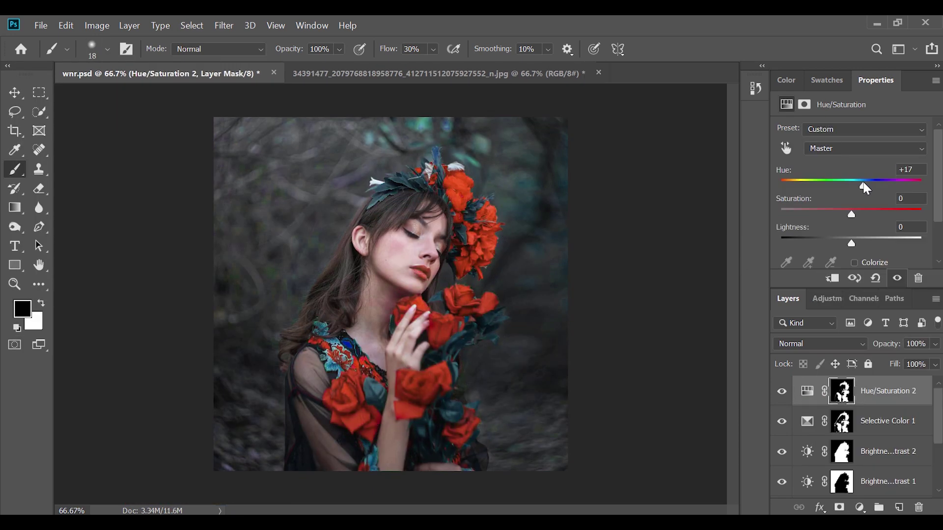
drag(851, 181, 873, 187)
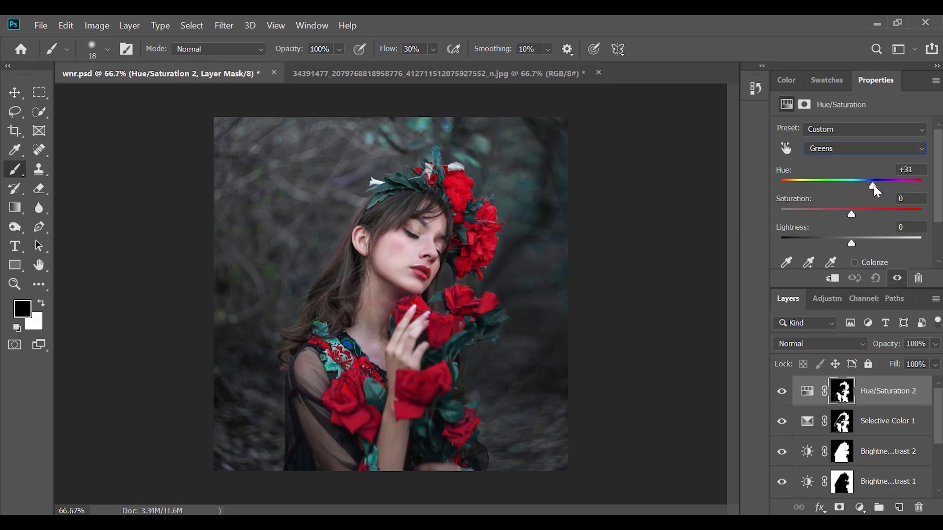
click(859, 149)
click(858, 147)
Add a Selective Color layer adjusting Cyans and Neutrals, masked by the Hue/Saturation selection
click(860, 507)
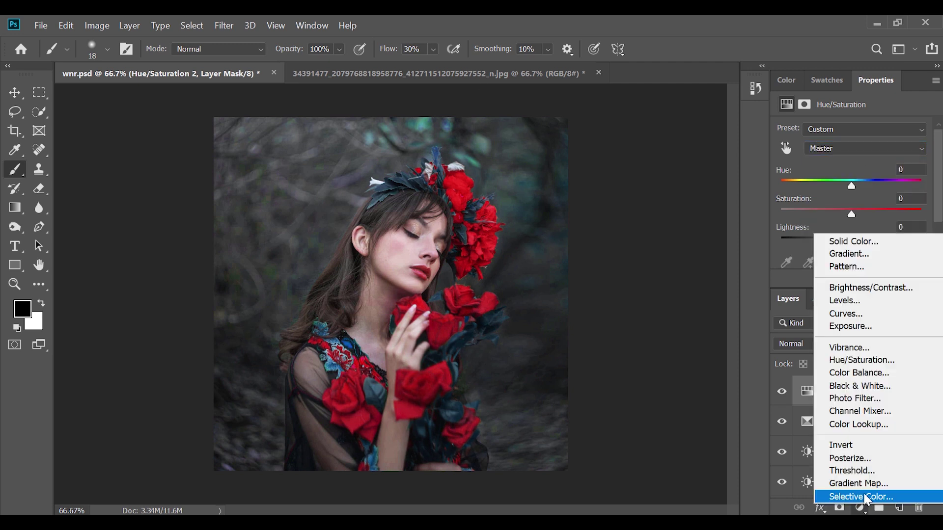
click(862, 497)
click(867, 146)
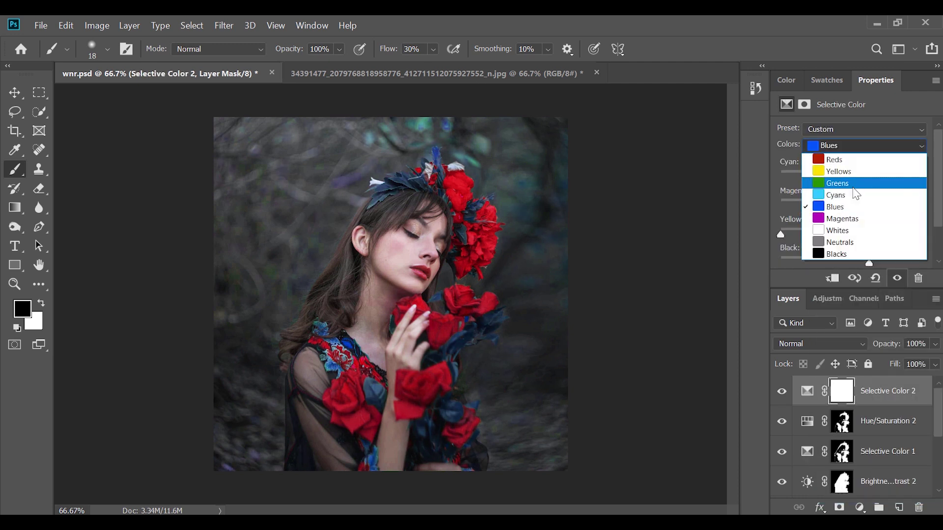
click(866, 182)
click(867, 146)
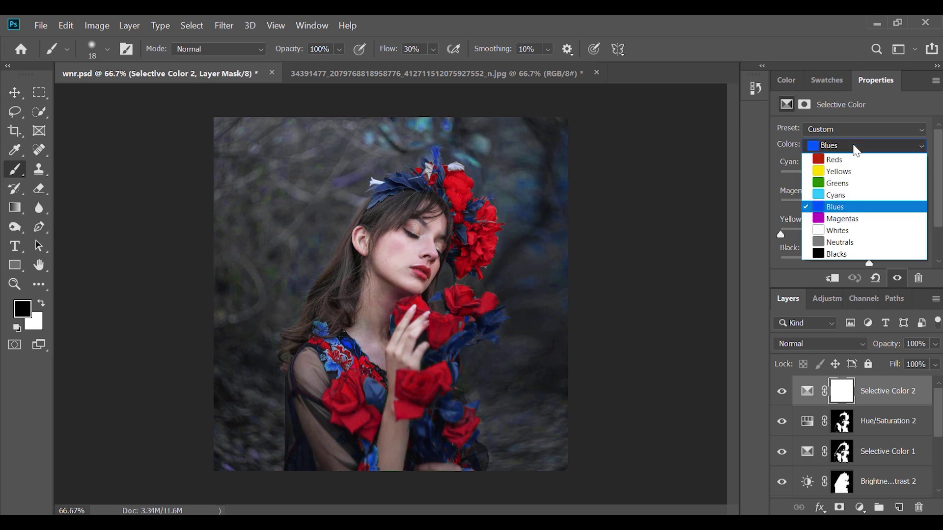
click(841, 227)
scroll(854, 246, down, 2)
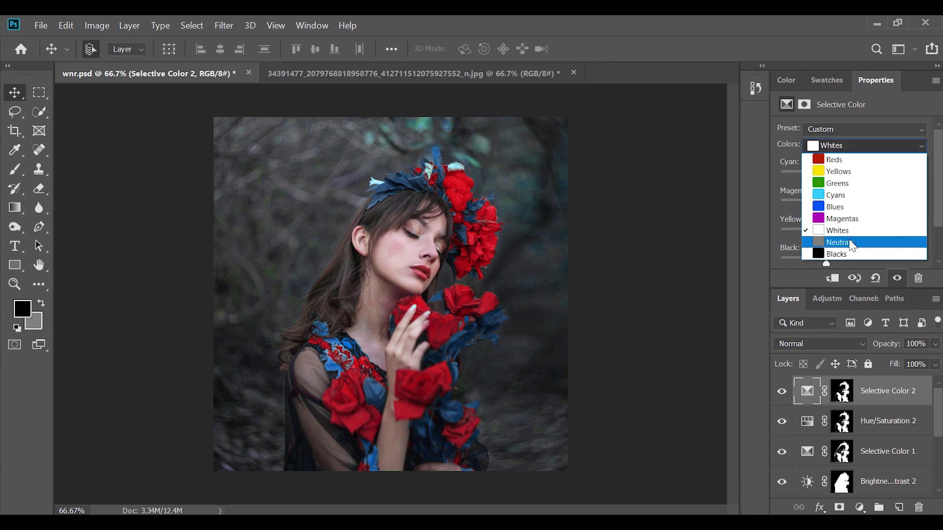
click(852, 242)
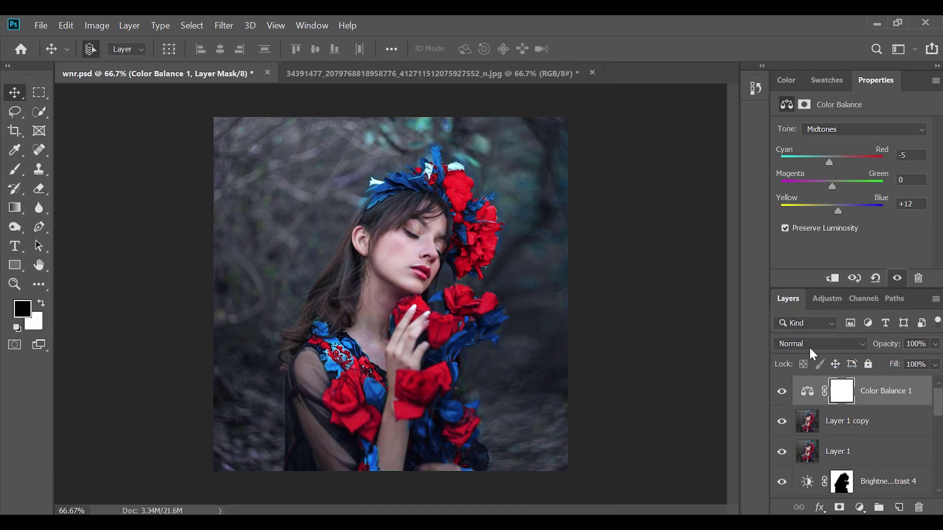
Load the adjustment's mask as a selection and edit it in Quick Mask with the Brush
ctrl+click(840, 486)
key(q)
key(b)
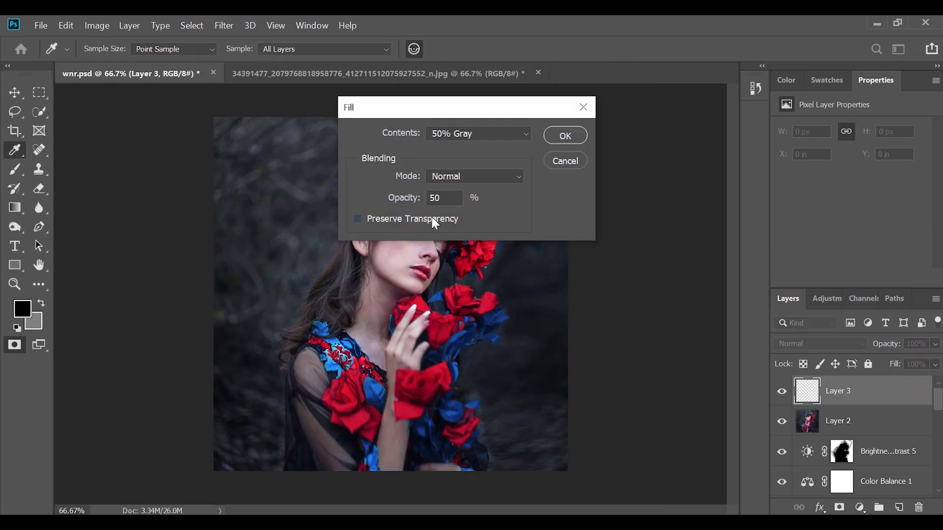
Dodge and burn the portrait, then place a falling-leaf copy in the upper left
key(o)
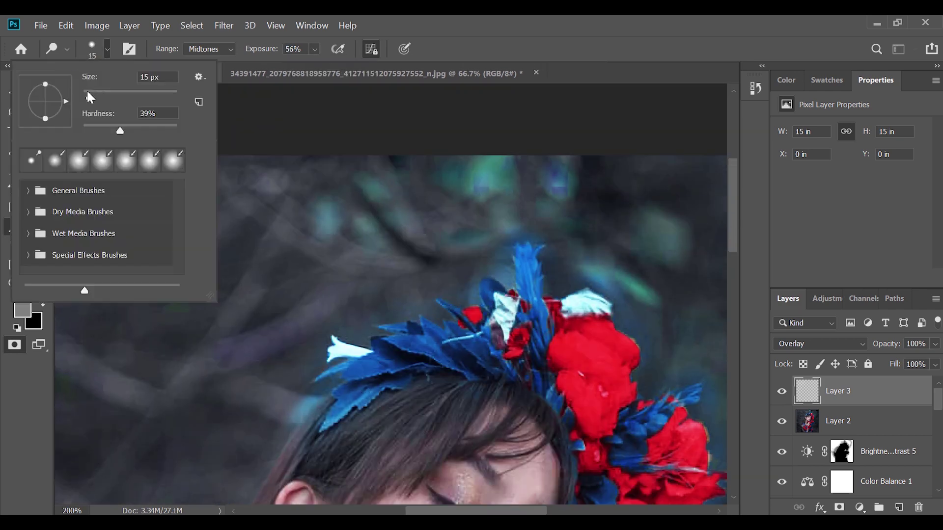
click(71, 239)
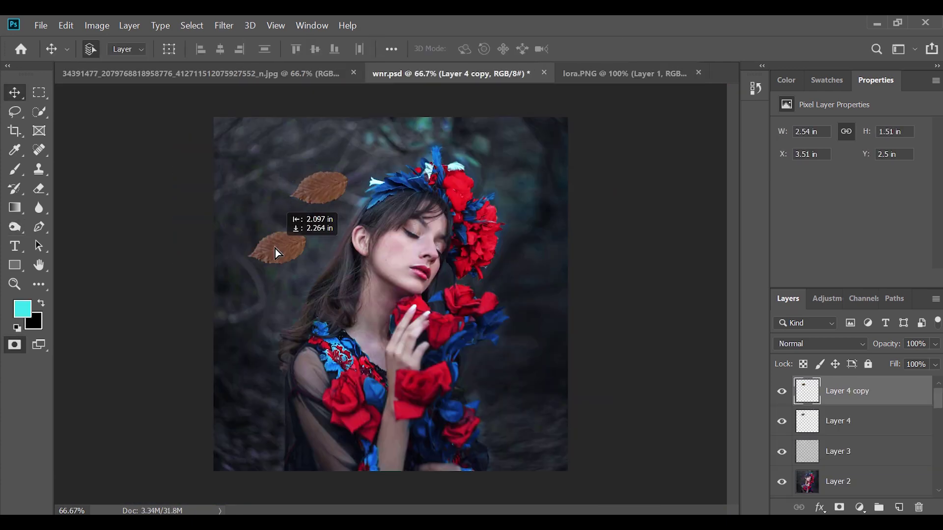
key(ctrl+t)
mouse_move(276, 253)
mouse_down()
mouse_move(288, 254)
mouse_move(267, 295)
mouse_move(368, 147)
mouse_up()
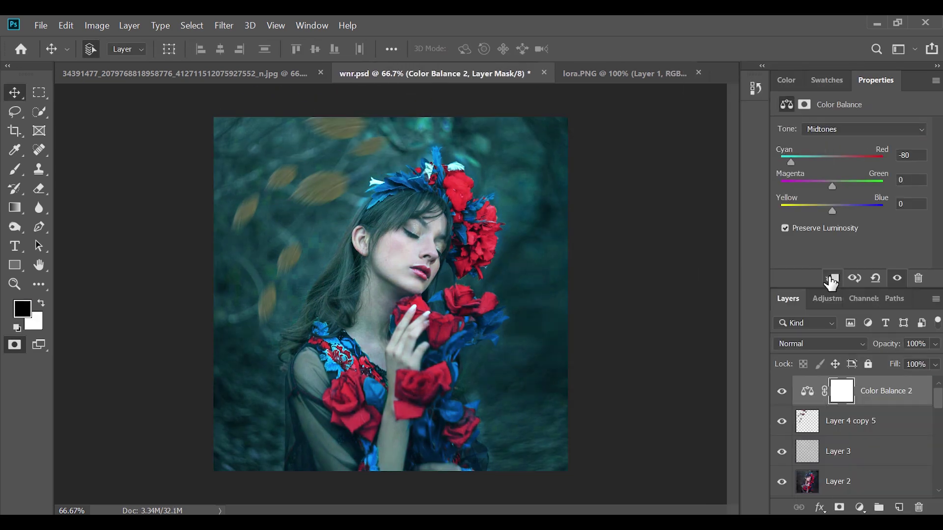
Tint the leaves blue with clipped Color Balance (toward cyan) and Hue/Saturation layers
click(831, 283)
mouse_move(832, 187)
mouse_down()
mouse_move(882, 187)
mouse_move(876, 181)
mouse_up()
click(860, 508)
click(884, 388)
click(850, 451)
key(q)
click(486, 227)
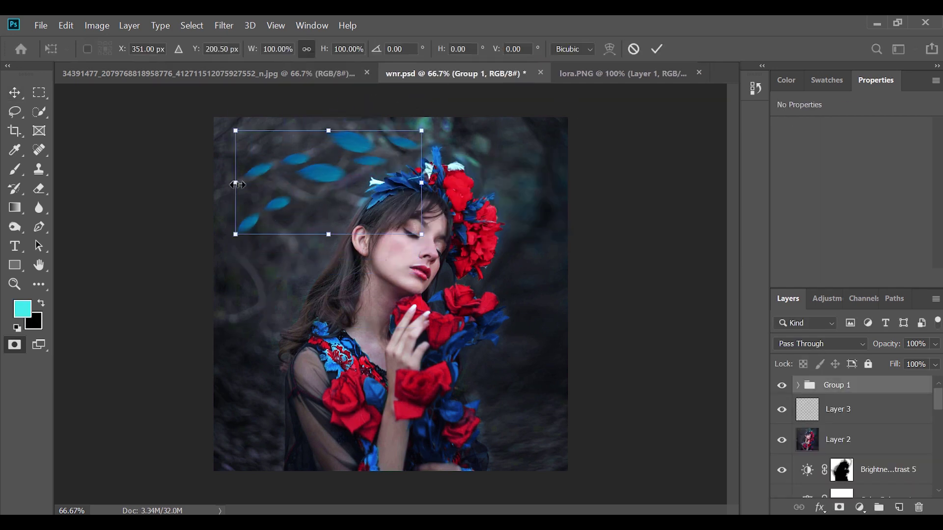
Bring up Group 1's layer menu to duplicate the leaf group
right_click(814, 386)
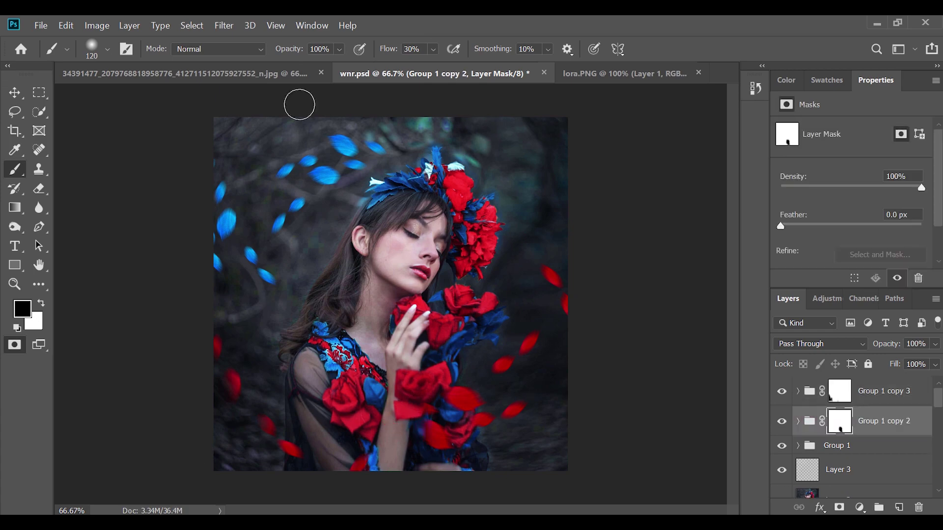
Lighten the Camera Raw vignette slightly and add a Gradient Map with a blue stop
click(252, 109)
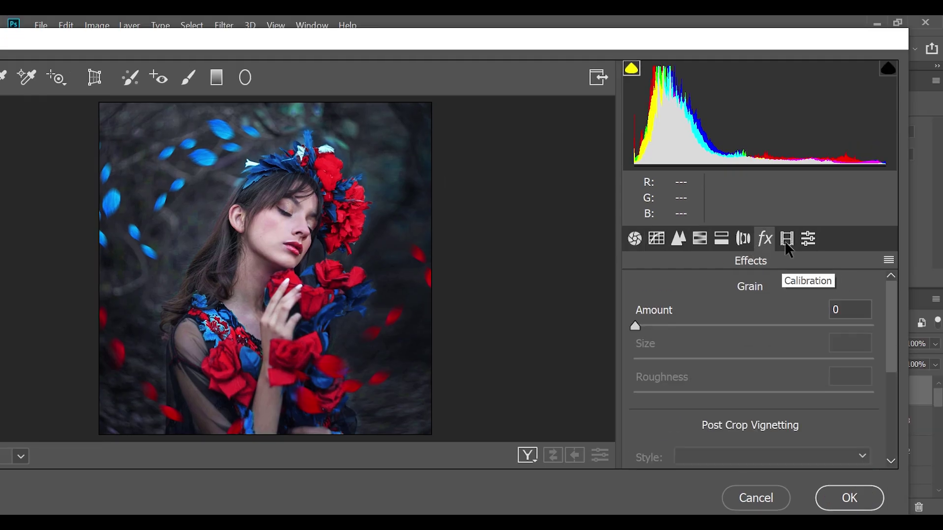
drag(715, 375, 724, 382)
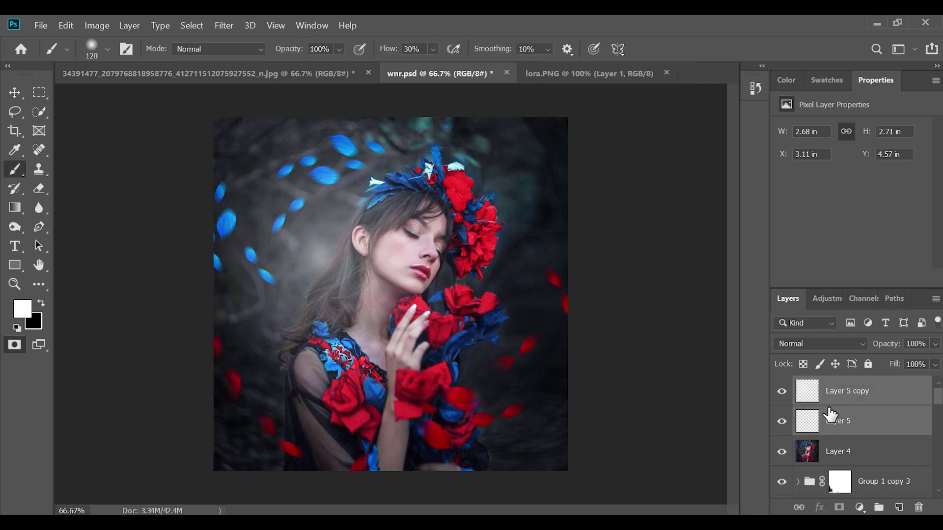
click(866, 508)
click(844, 494)
click(866, 134)
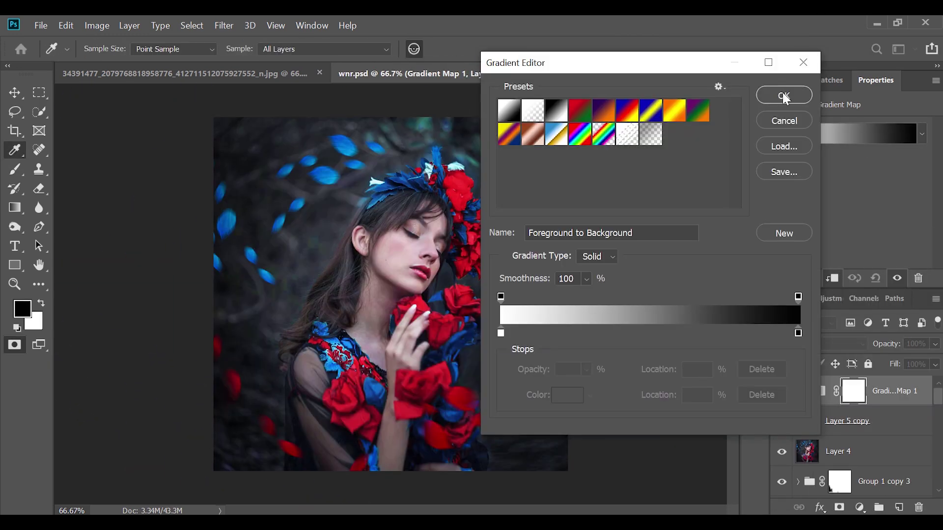
double_click(797, 332)
click(550, 301)
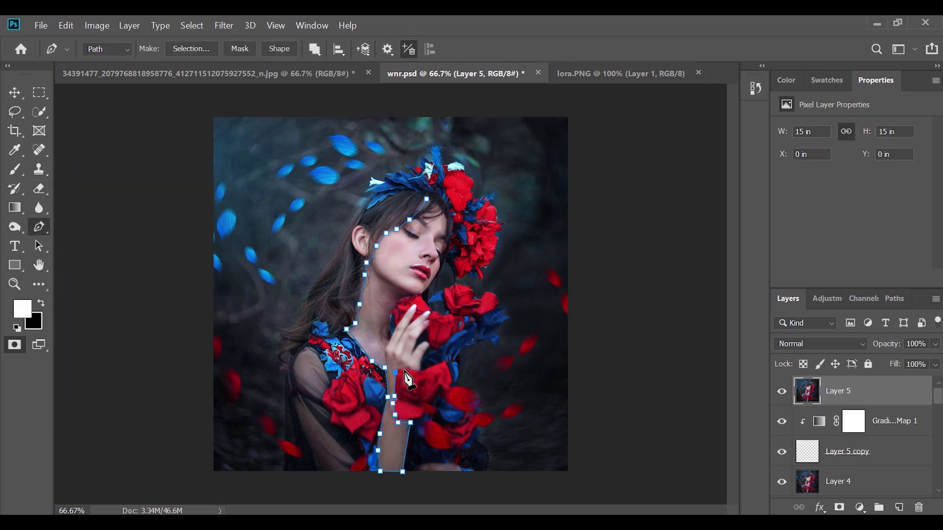
Convert the traced face path into a selection and add a Brightness/Contrast layer over it
right_click(408, 302)
click(451, 244)
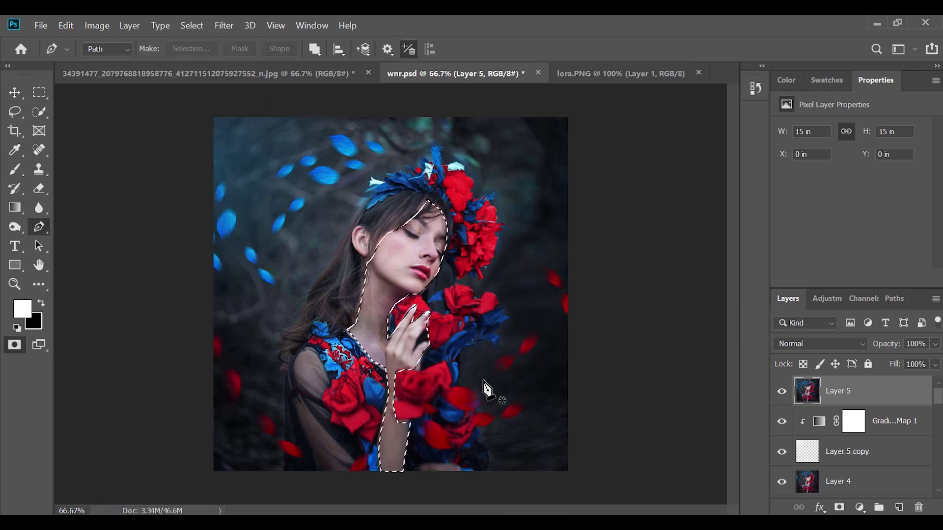
click(861, 508)
click(868, 290)
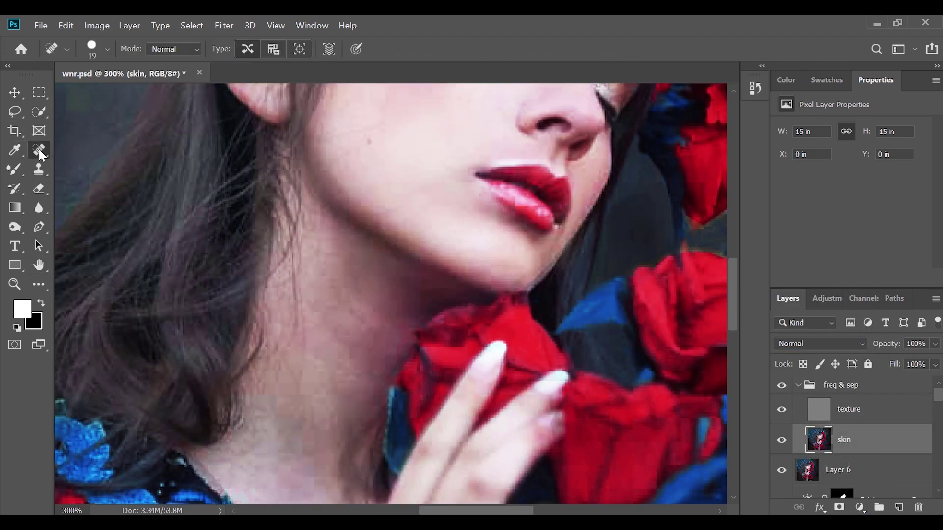
Patch-smooth the neck skin, deselect, and zoom into the face with the Mixer Brush
drag(290, 231, 258, 344)
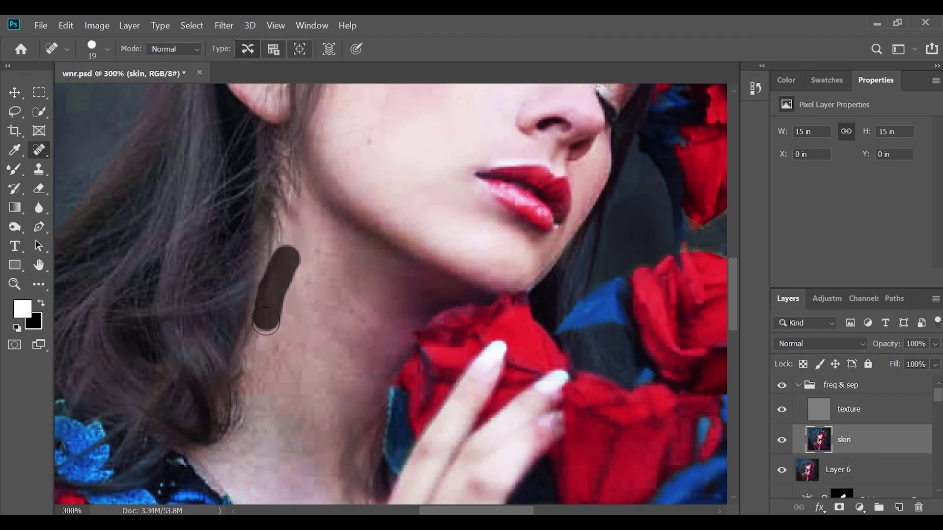
key(ctrl+d)
key(b)
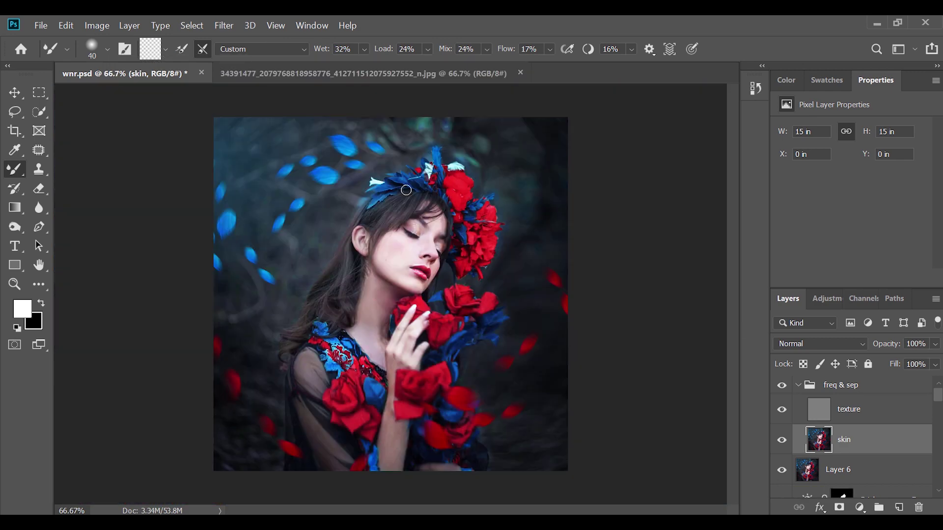
key(ctrl+plus)
key(ctrl+plus)
Mask the freq & sep group and set a low-opacity brush for pink cheek blush
click(844, 385)
click(798, 385)
click(839, 507)
key(x)
key(b)
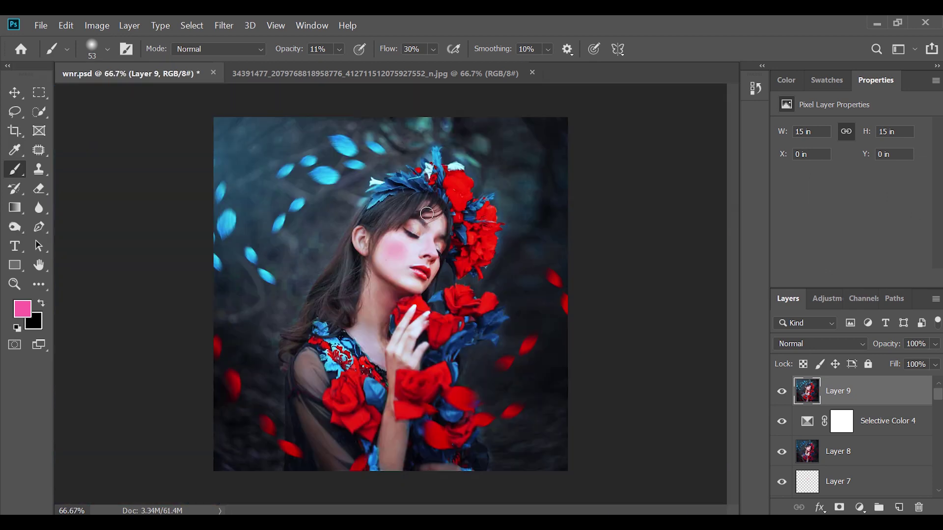
click(339, 49)
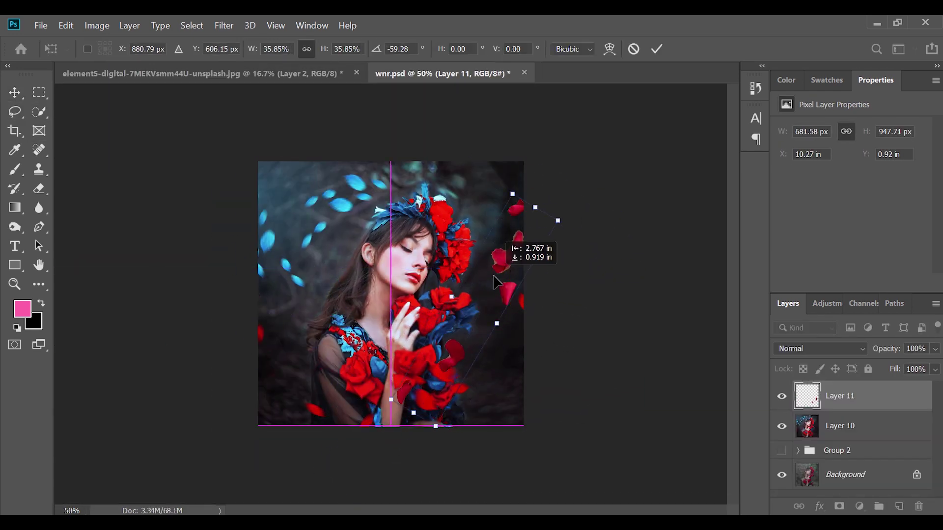
Place the petals, then clip Color Balance and Levels to them, darkening the shadows
key(Return)
click(859, 506)
click(852, 366)
click(859, 506)
click(905, 303)
drag(801, 236, 840, 236)
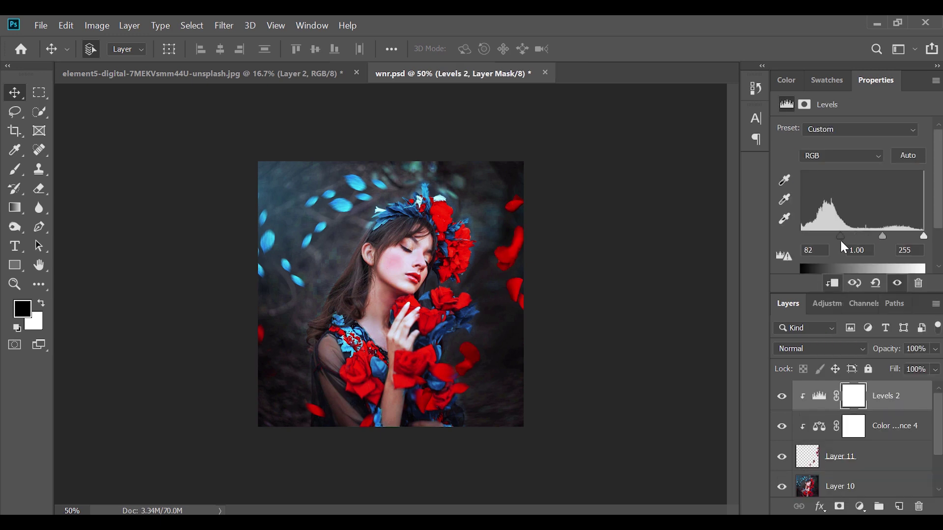
Add more petals along the bottom edge, pushed to deep red with Color Balance and Levels
click(316, 74)
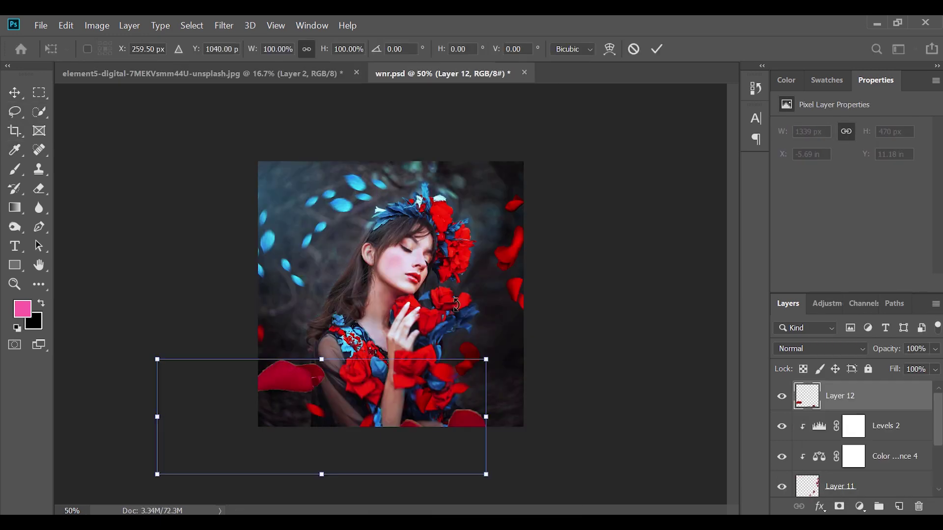
drag(455, 305, 363, 388)
key(Return)
click(859, 506)
click(852, 368)
click(859, 506)
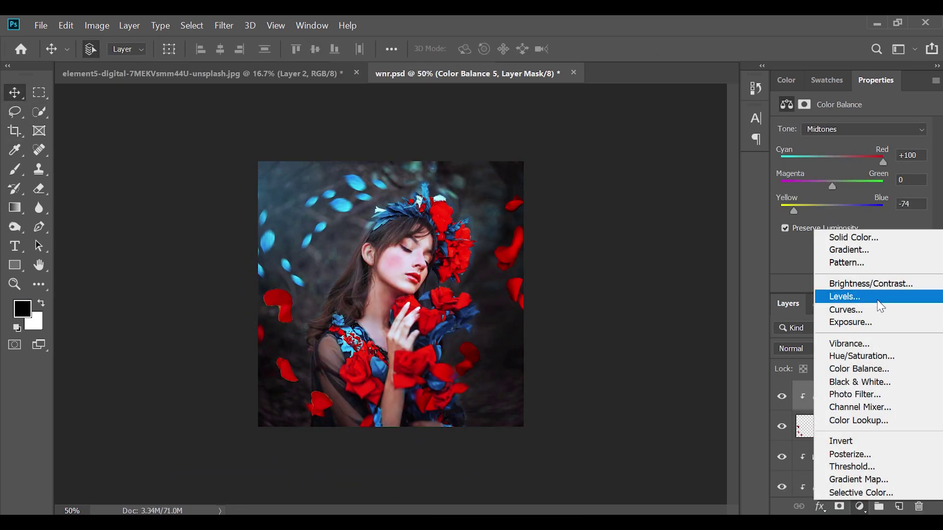
click(878, 301)
Hide the stamped top layer and apply Camera Raw Filter with Dehaze at +100
click(781, 396)
click(224, 25)
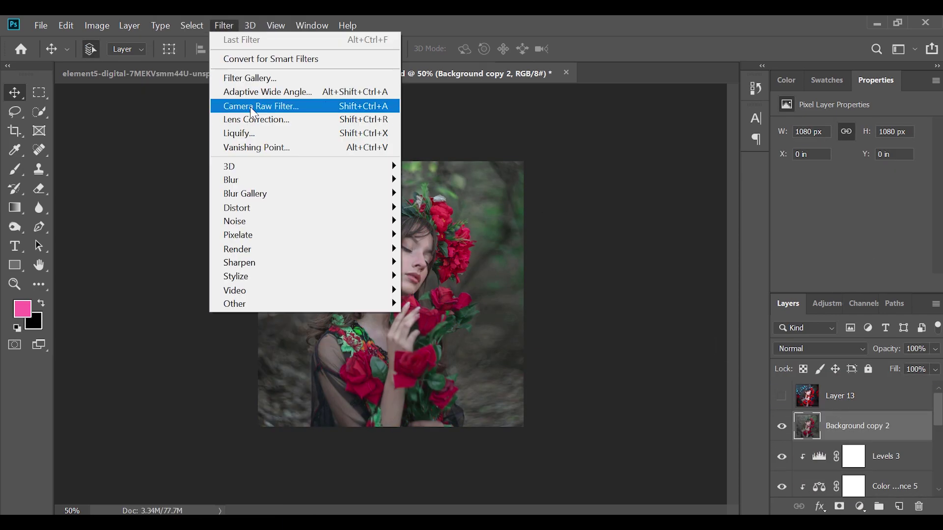
click(251, 109)
scroll(715, 270, down, 5)
drag(690, 376, 815, 375)
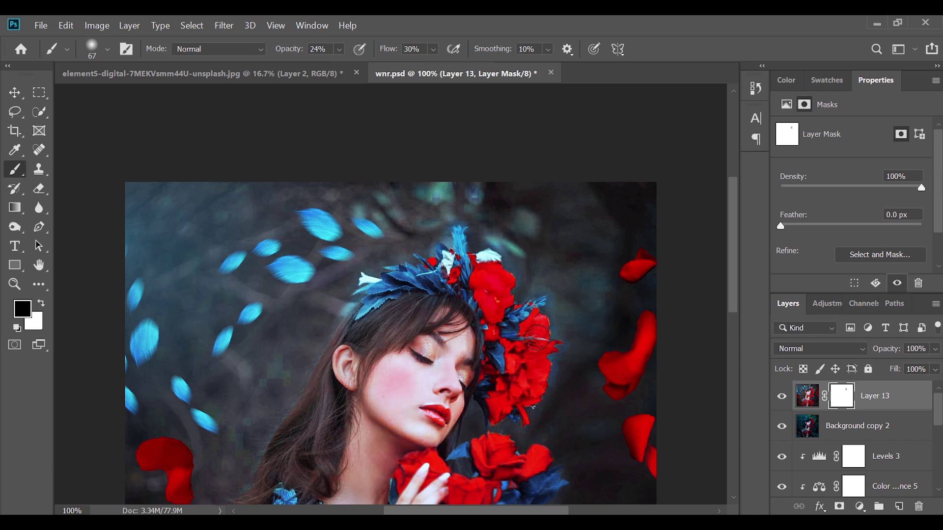
Compare the bluer layer and raise brush strength to mask Layer 13
click(781, 395)
key(5)
key(6)
scroll(412, 231, down, 5)
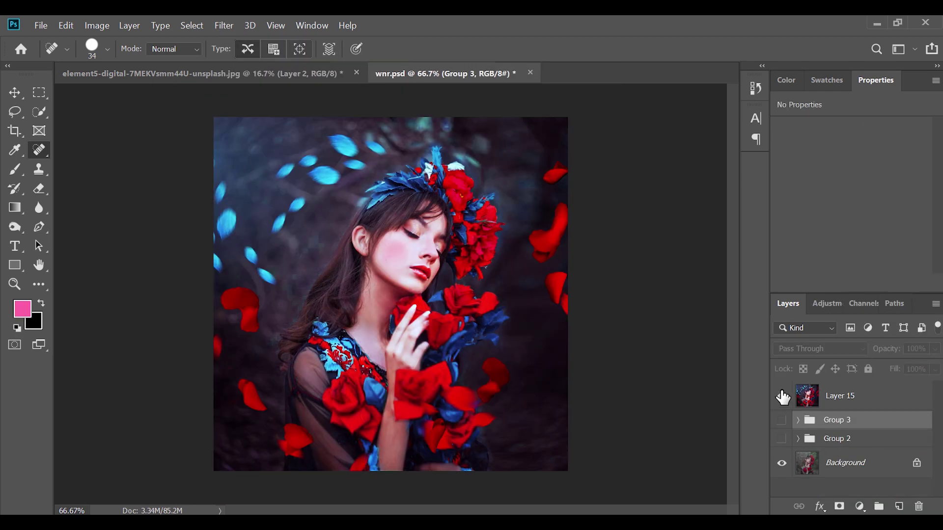
Compare with the earlier adjustments group, then clone away a stray red petal at lower strength
click(780, 396)
click(780, 438)
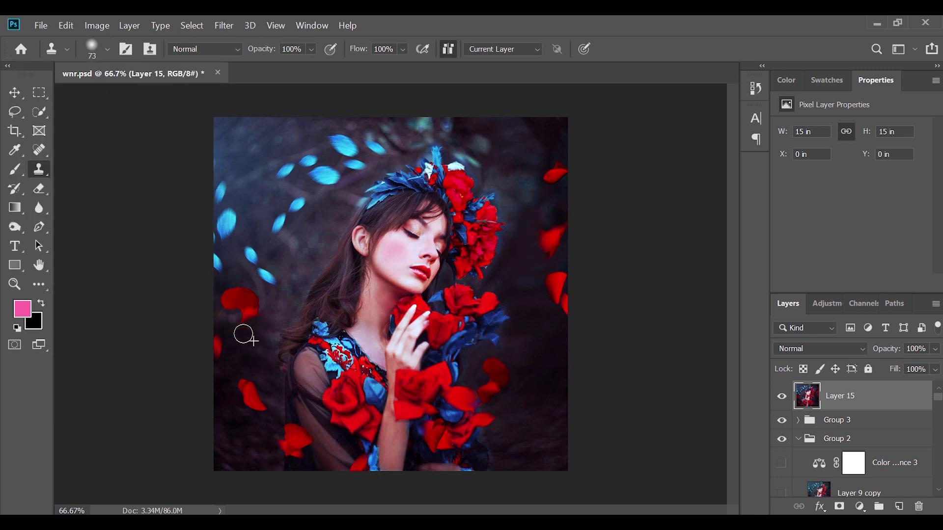
drag(244, 335, 250, 312)
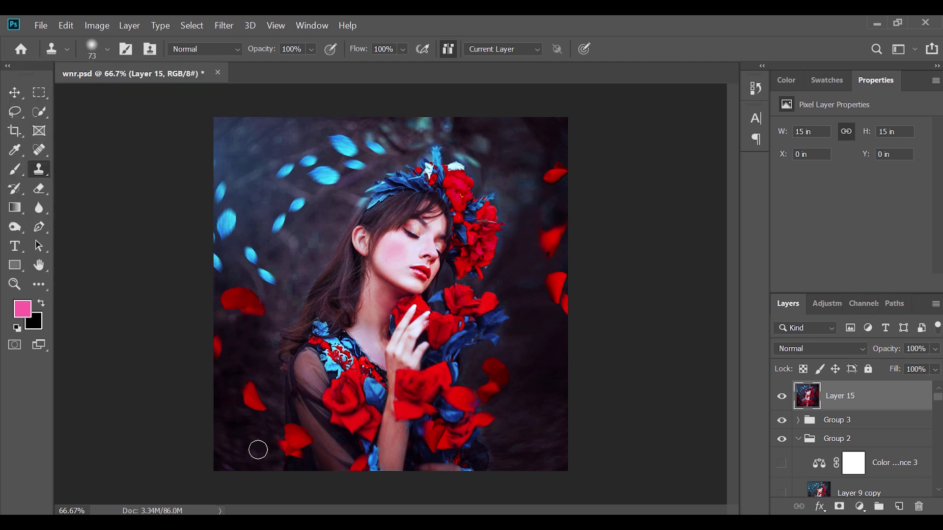
key(3)
key(3)
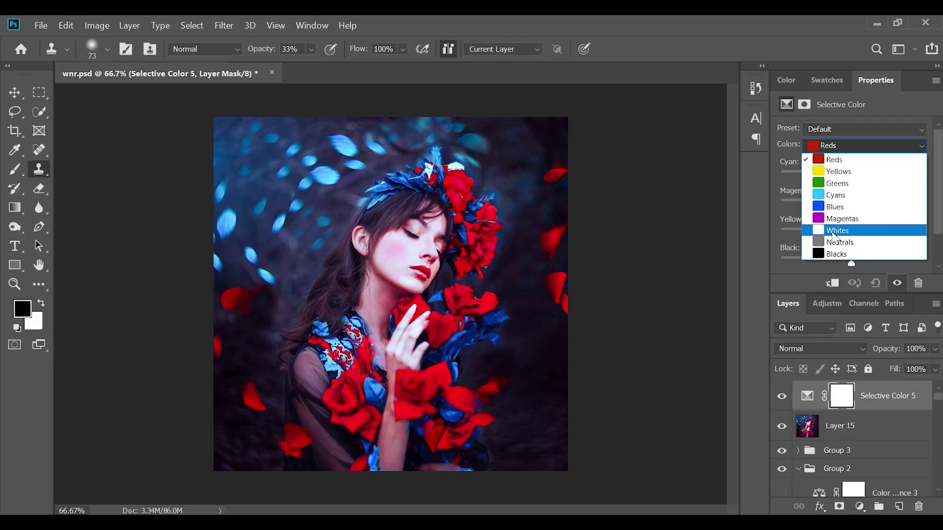
Adjust Whites in Selective Color, show the merged layer, and clone the dark background beside the face
click(834, 230)
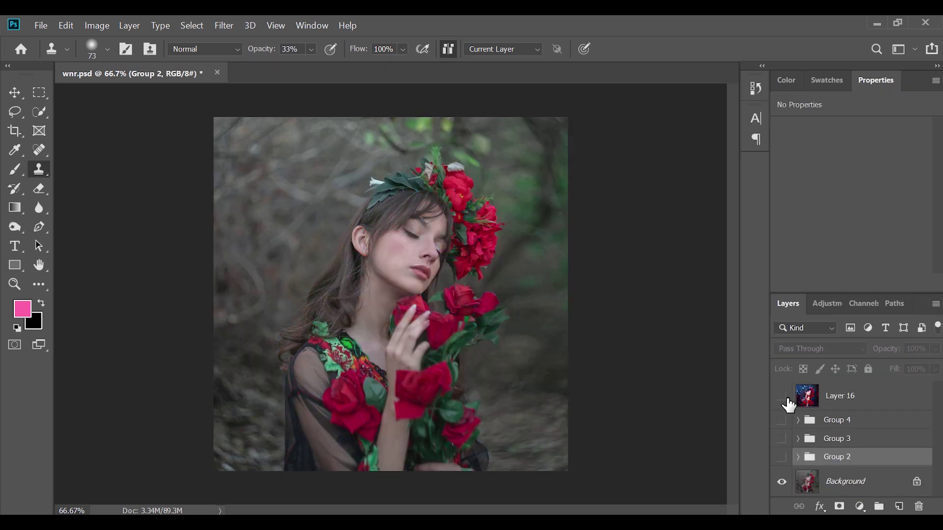
click(782, 397)
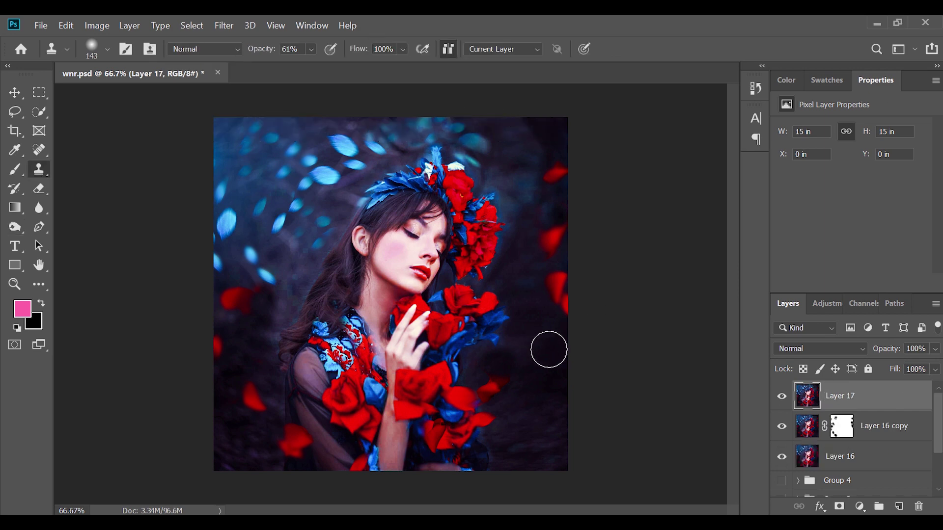
click(464, 283)
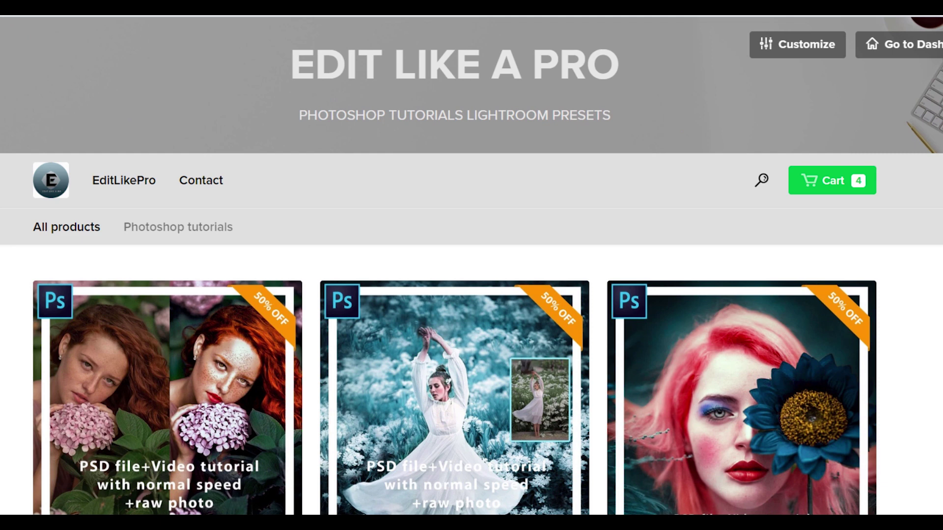
Scroll through the EditLikePro store's PSD-plus-video packages priced $5.95 to $7.95
scroll(471, 265, down, 1)
scroll(472, 265, down, 2)
scroll(471, 265, down, 2)
scroll(472, 265, down, 1)
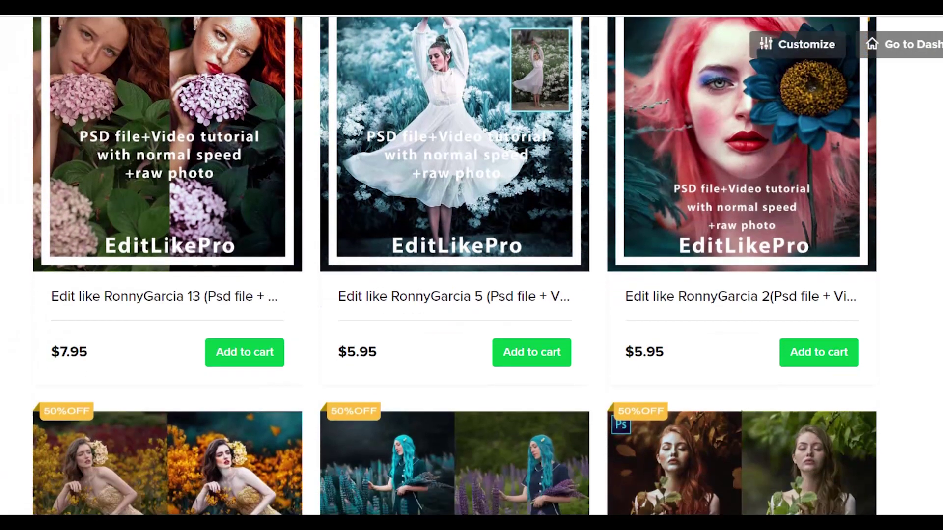
scroll(472, 265, down, 1)
scroll(472, 265, down, 1)
scroll(471, 265, down, 3)
scroll(471, 265, down, 2)
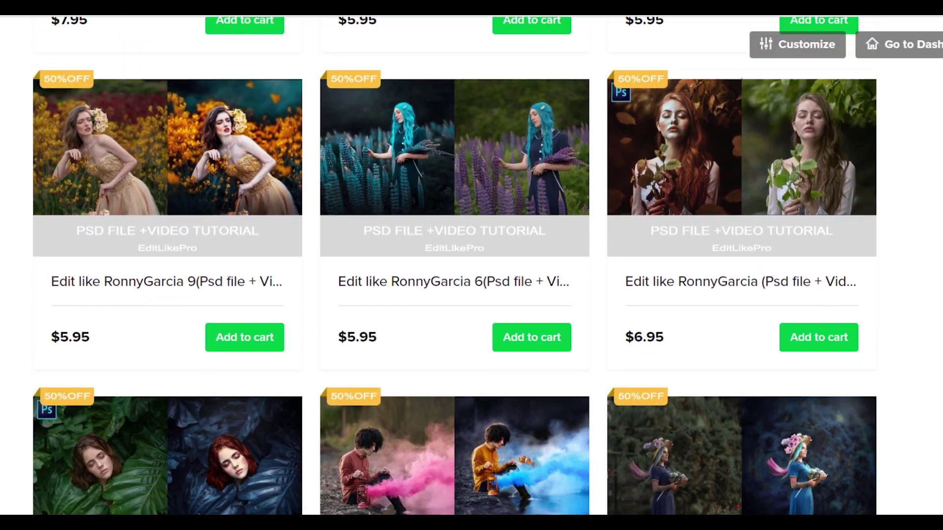